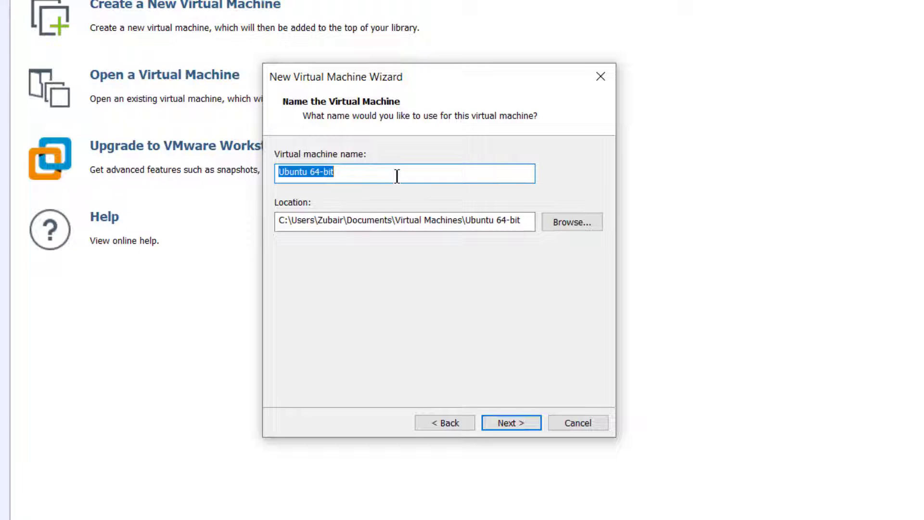
Name the virtual machine UbuntuServer and set its location to a new folder named Server on Local Disk (D:)
{"action": "type", "text": "U"}
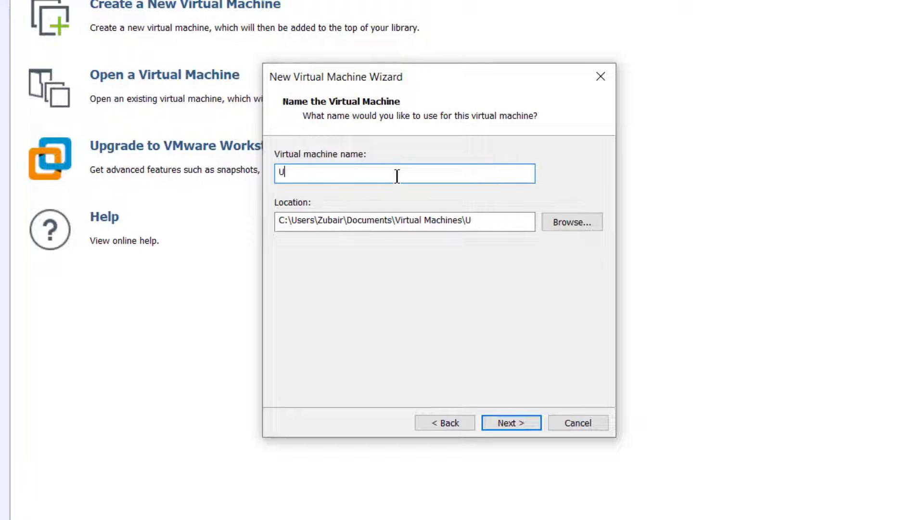
{"action": "type", "text": "buntuServer"}
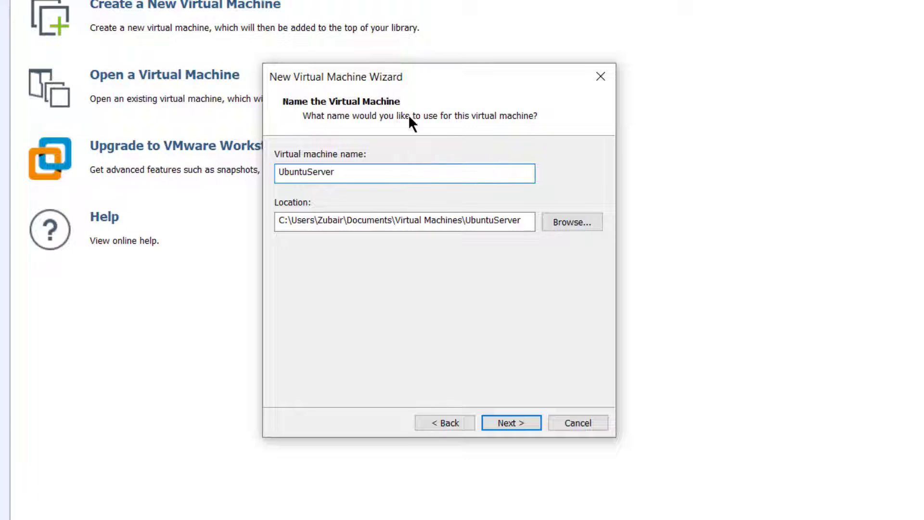
{"action": "left_click", "coordinate": [575, 220]}
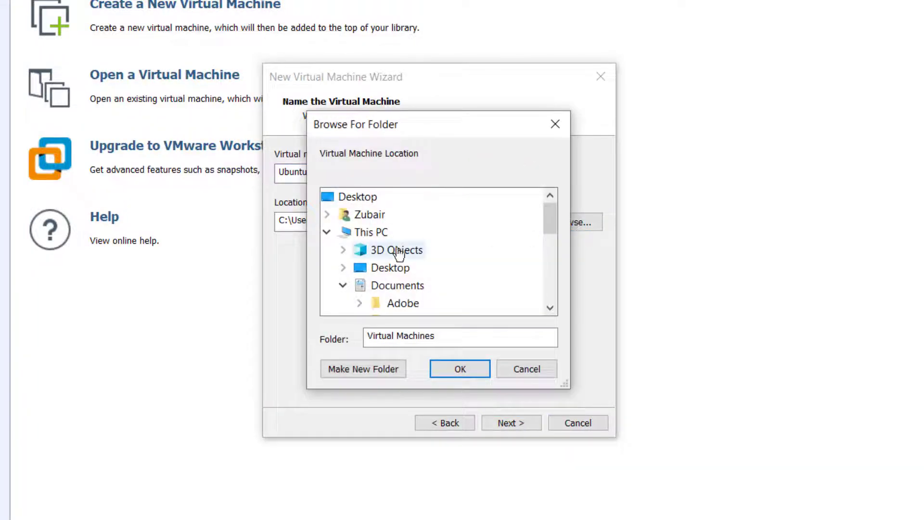
{"action": "scroll", "coordinate": [398, 253], "scroll_direction": "down", "scroll_amount": 7}
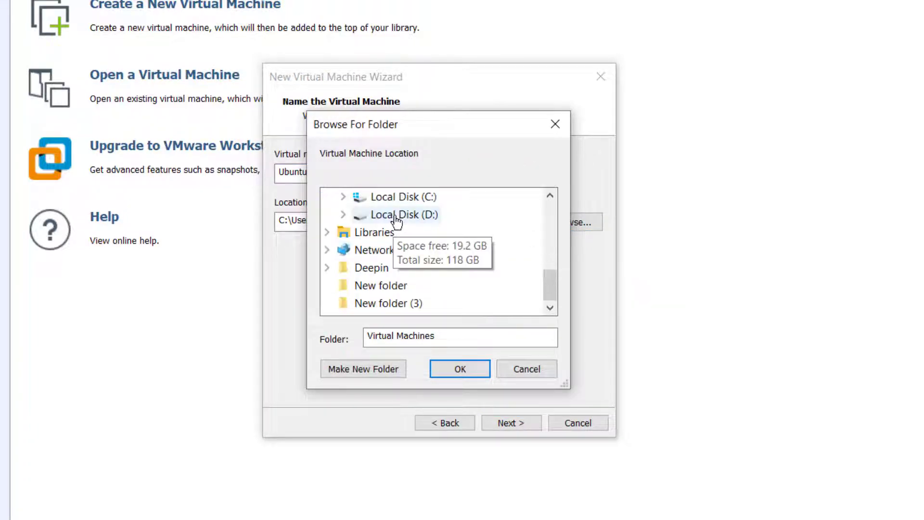
{"action": "left_click", "coordinate": [395, 215]}
{"action": "left_click", "coordinate": [366, 371]}
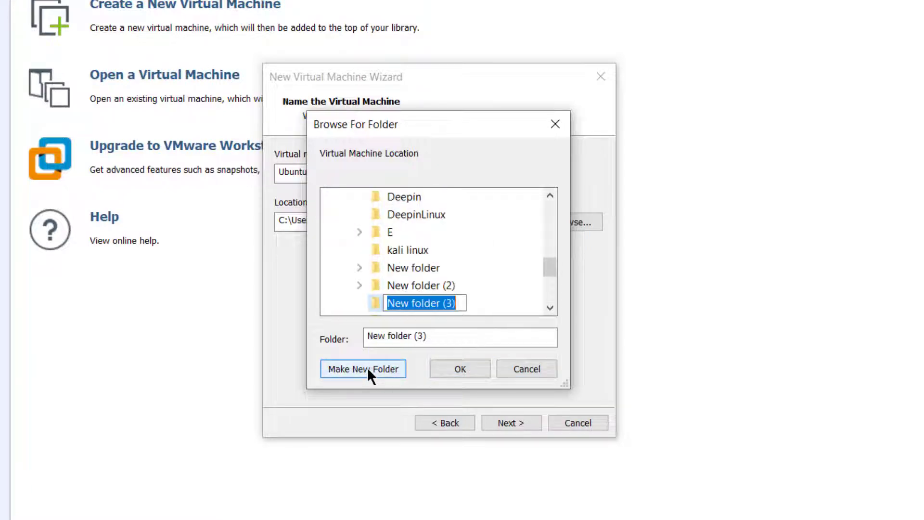
{"action": "type", "text": "Ubuntu"}
{"action": "key", "text": "BackSpace"}
{"action": "key", "text": "BackSpace"}
{"action": "key", "text": "BackSpace"}
{"action": "key", "text": "BackSpace"}
{"action": "key", "text": "BackSpace"}
{"action": "key", "text": "BackSpace"}
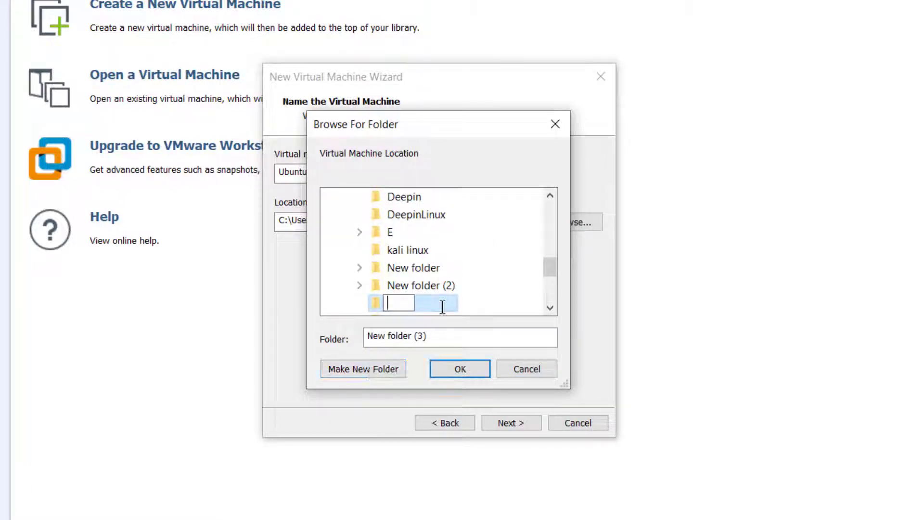
{"action": "type", "text": "Server"}
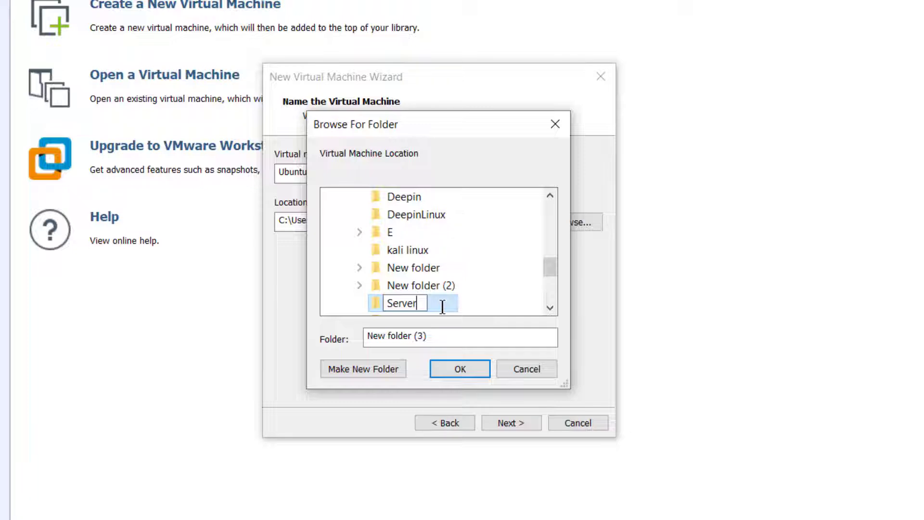
{"action": "left_click", "coordinate": [470, 374]}
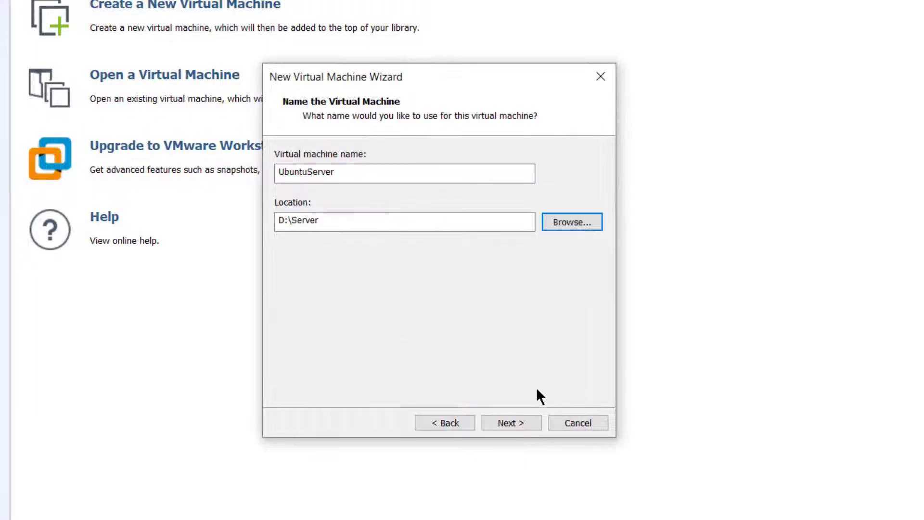
Set the virtual machine's maximum disk size to 30 GB, keeping the disk split into multiple files
{"action": "left_click", "coordinate": [512, 420]}
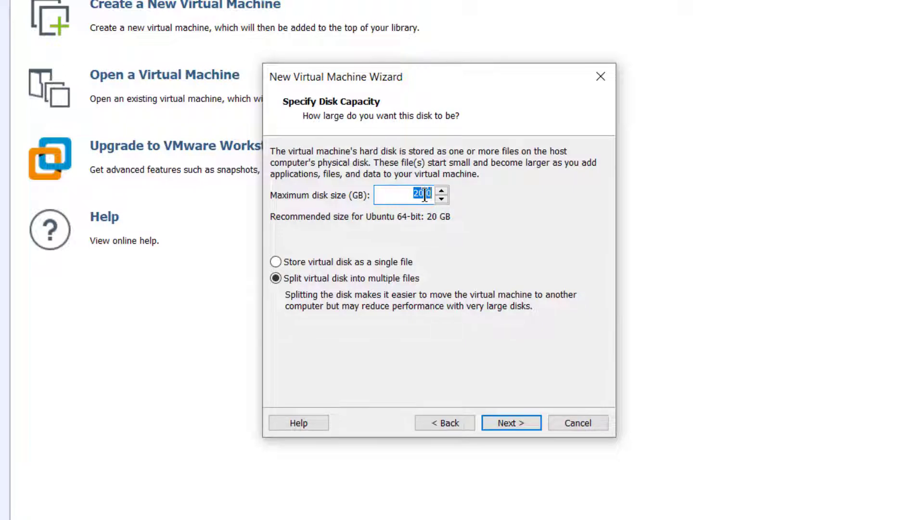
{"action": "type", "text": "30"}
{"action": "left_click", "coordinate": [509, 421]}
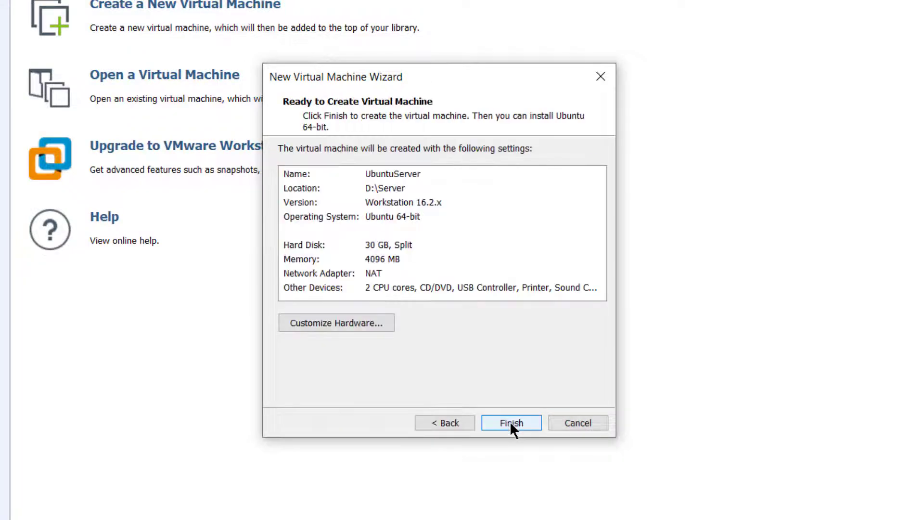
Customize the hardware with about 5.7 GB of memory and 3 processor cores
{"action": "left_click", "coordinate": [332, 323]}
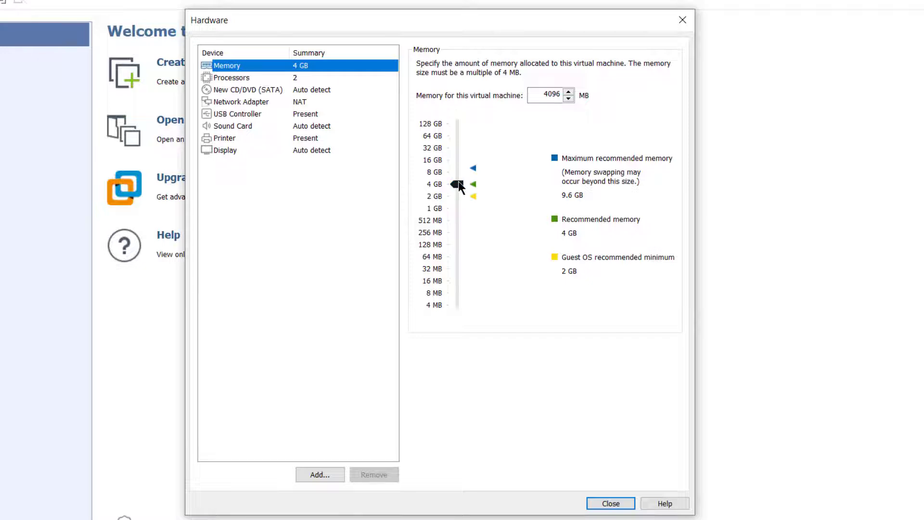
{"action": "left_click", "coordinate": [458, 184]}
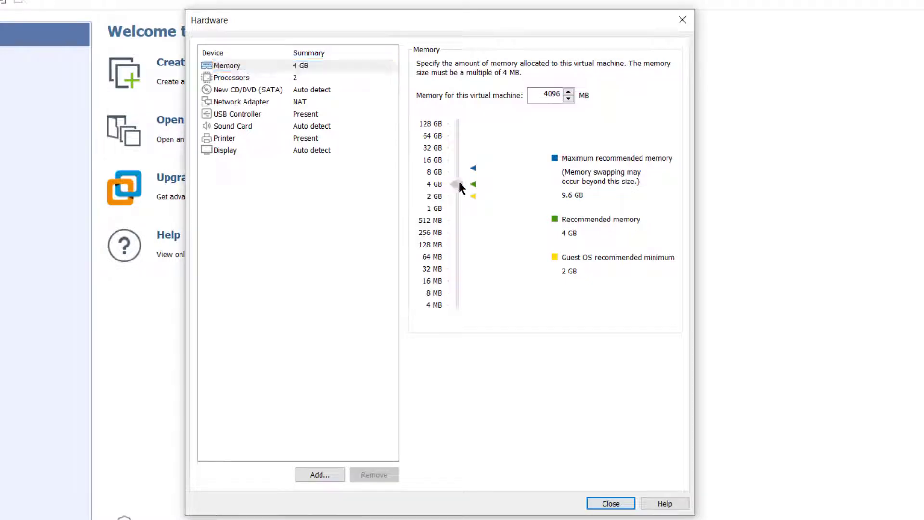
{"action": "left_click_drag", "start_coordinate": [459, 182], "coordinate": [463, 174]}
{"action": "left_click", "coordinate": [320, 77]}
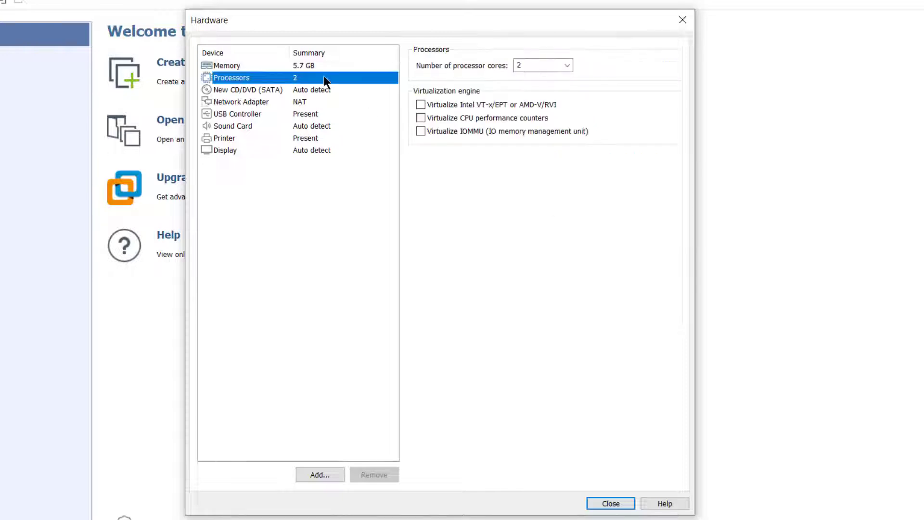
{"action": "left_click", "coordinate": [567, 64]}
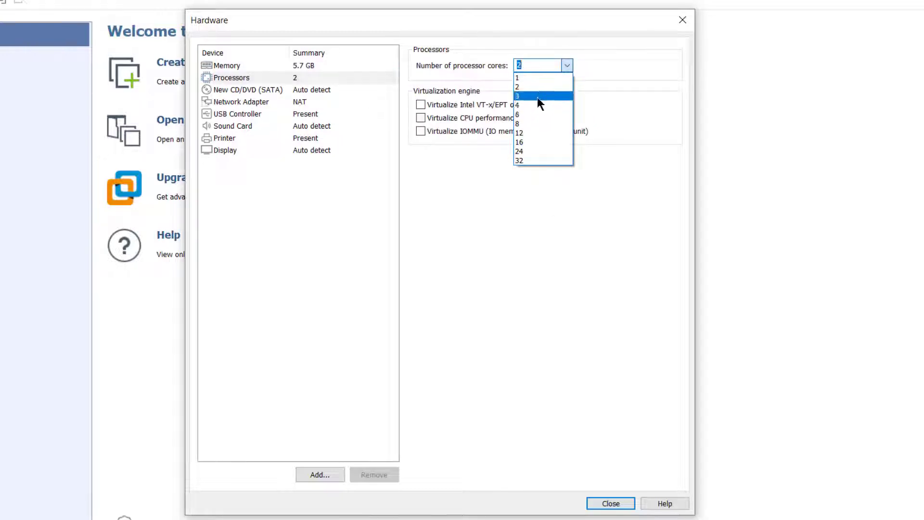
{"action": "left_click", "coordinate": [537, 97]}
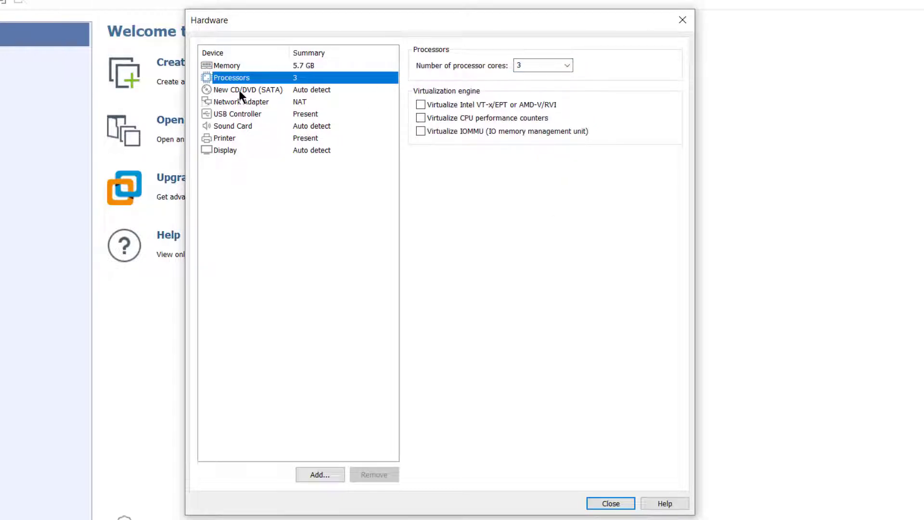
Set the CD/DVD drive to use the ISO image ubuntu-20.04.4-live-server-amd64.iso from the Downloads folder
{"action": "left_click", "coordinate": [251, 90]}
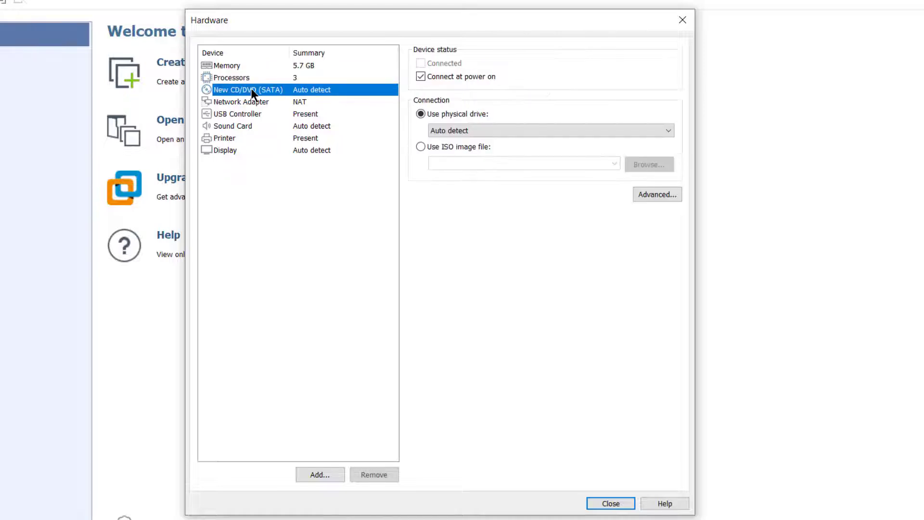
{"action": "left_click", "coordinate": [420, 147]}
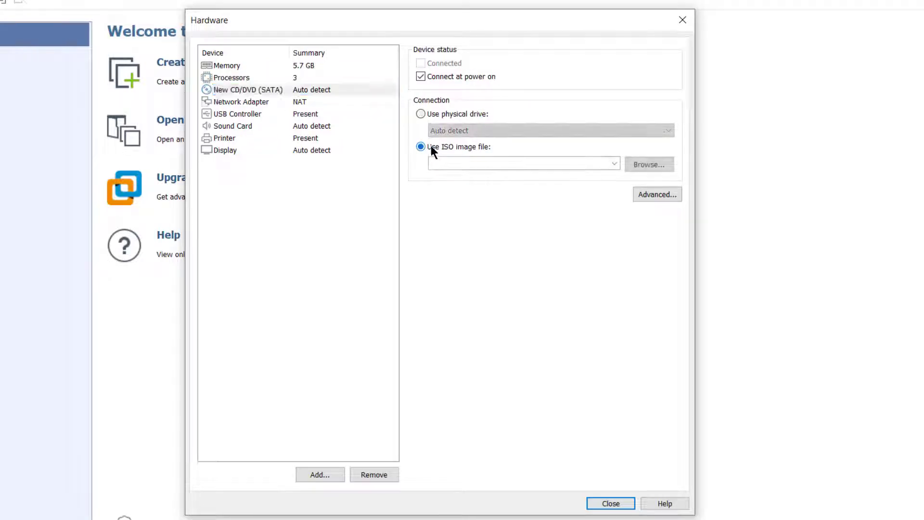
{"action": "left_click", "coordinate": [654, 163]}
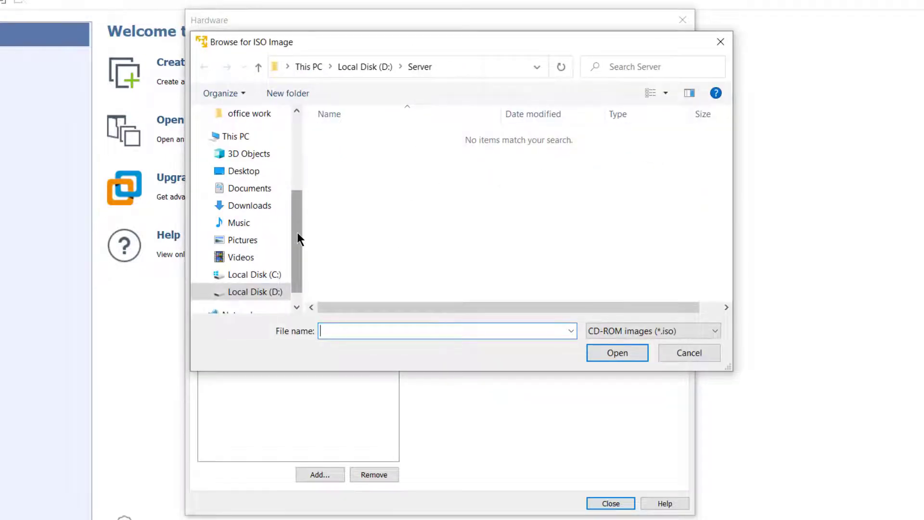
{"action": "scroll", "coordinate": [296, 232], "scroll_direction": "up", "scroll_amount": 1}
{"action": "scroll", "coordinate": [308, 192], "scroll_direction": "up", "scroll_amount": 2}
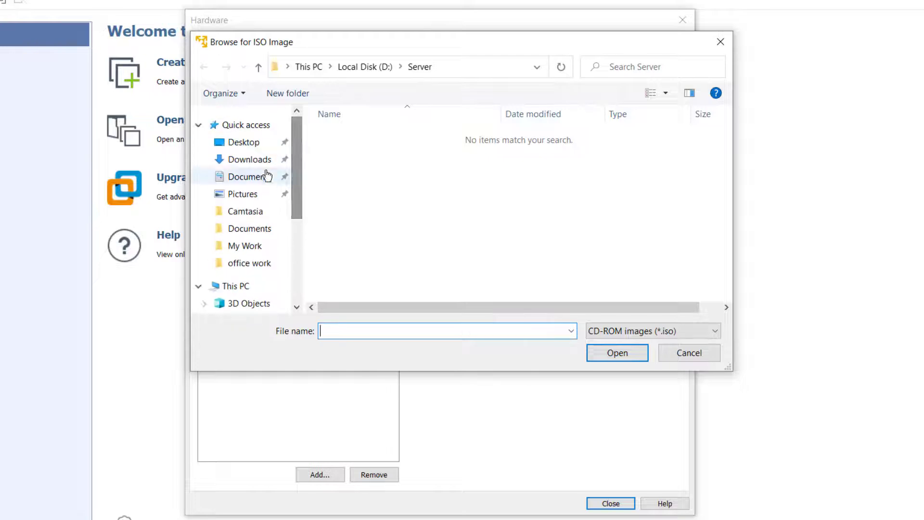
{"action": "left_click", "coordinate": [250, 161]}
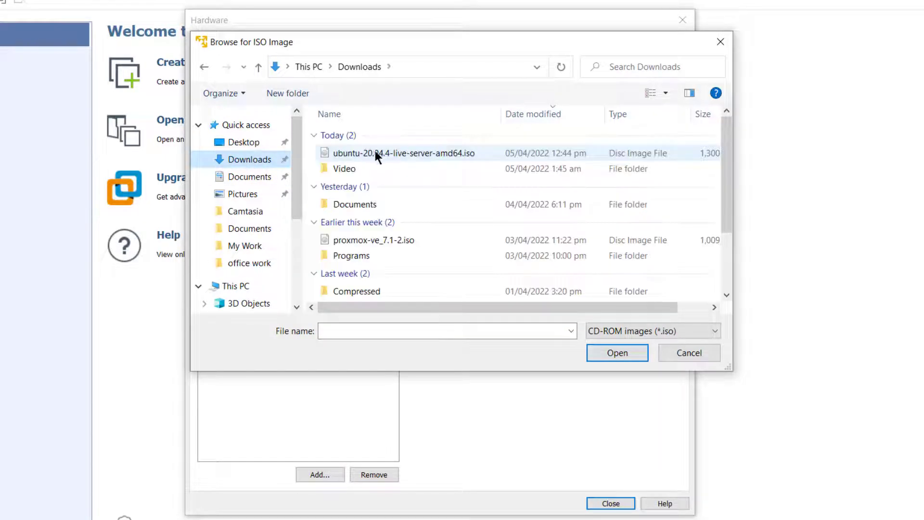
{"action": "double_click", "coordinate": [429, 152]}
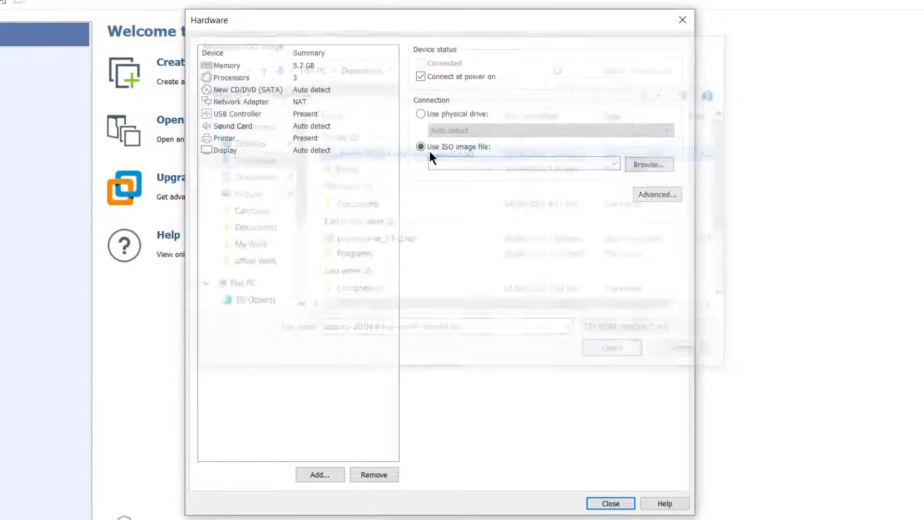
{"action": "left_click", "coordinate": [607, 501]}
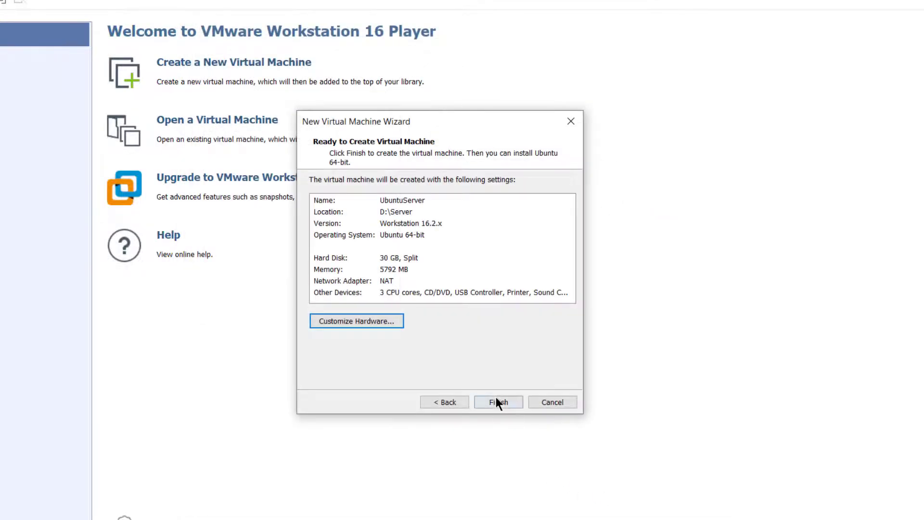
Finish creating the UbuntuServer virtual machine and power it on
{"action": "left_click", "coordinate": [496, 399]}
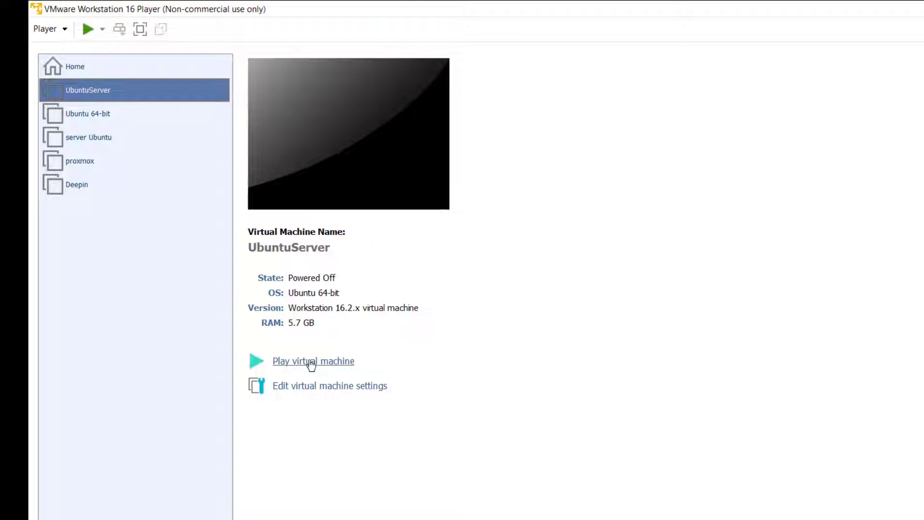
{"action": "left_click", "coordinate": [87, 29]}
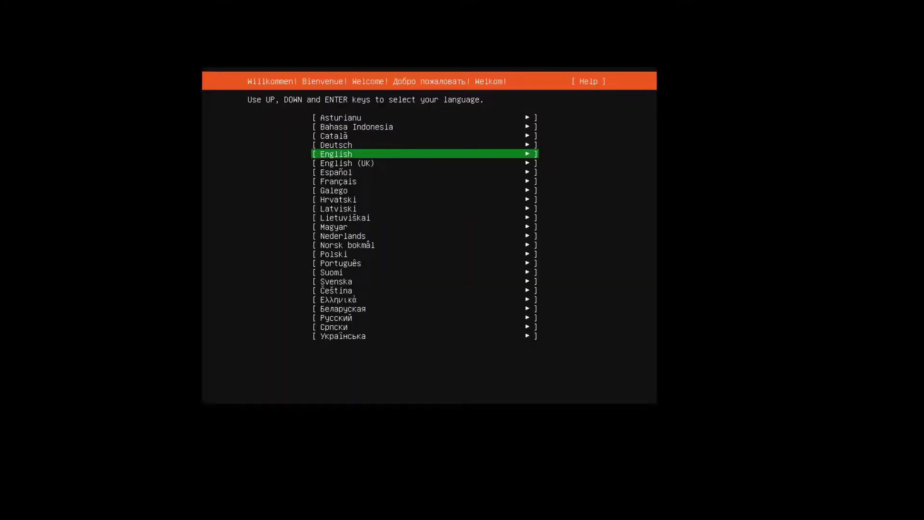
Choose English with the English (US) keyboard layout, and accept the default network, blank proxy and default archive mirror settings
{"action": "key", "text": "Return"}
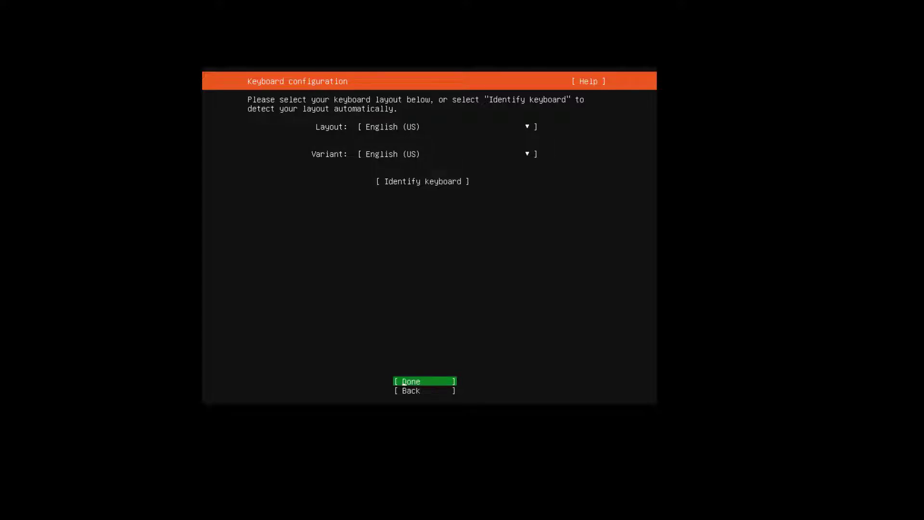
{"action": "key", "text": "Return"}
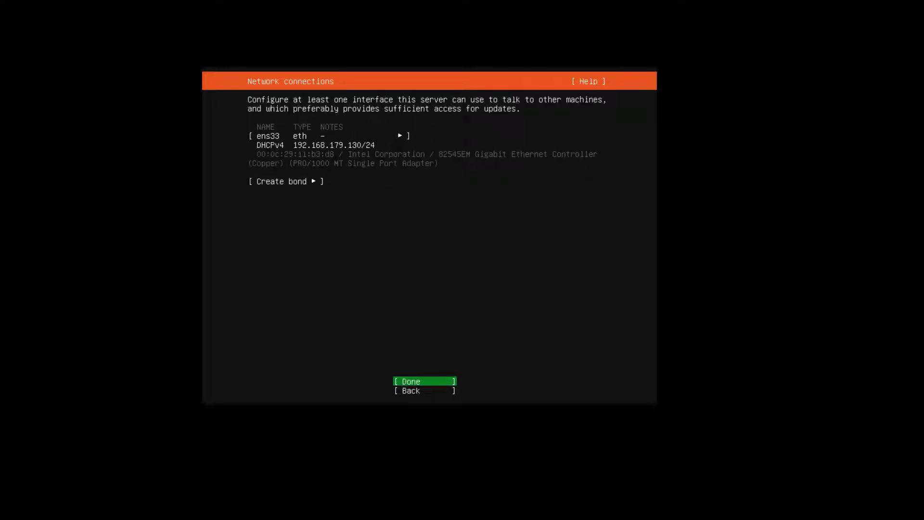
{"action": "key", "text": "Return"}
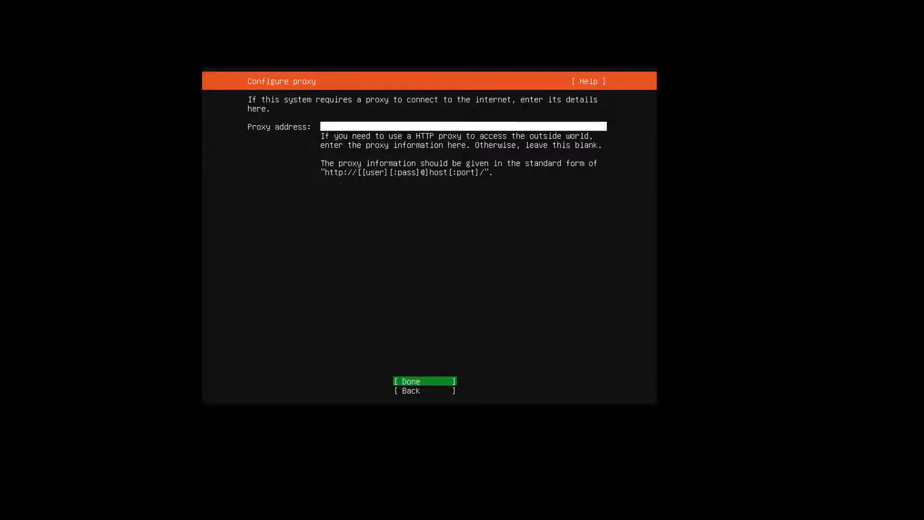
{"action": "key", "text": "Return"}
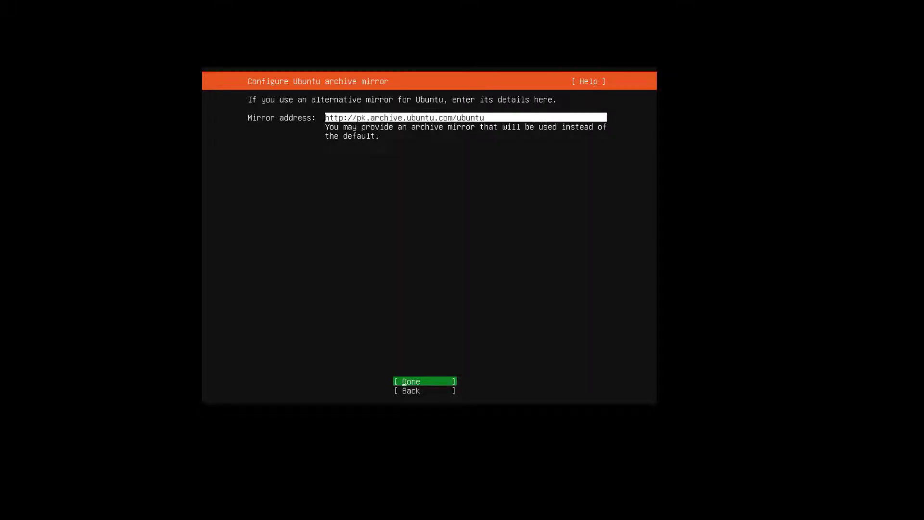
{"action": "key", "text": "Return"}
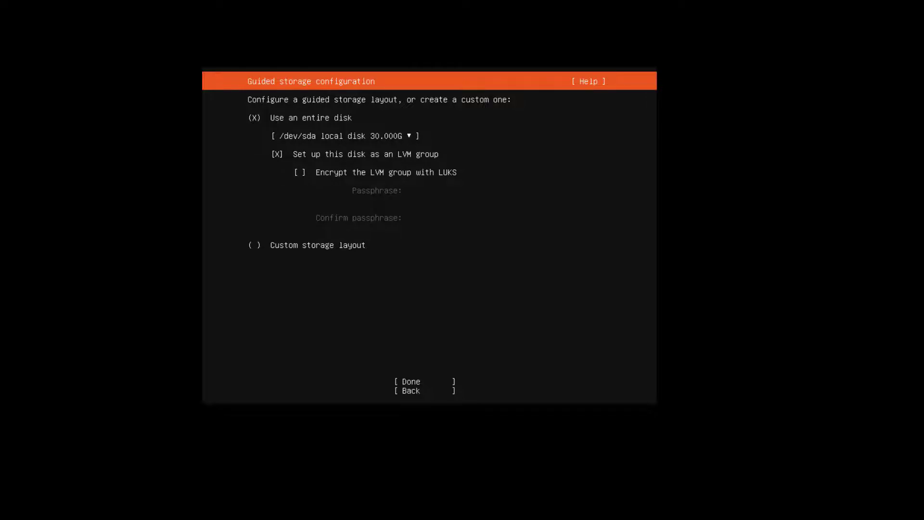
Accept the guided storage layout using the entire disk as an LVM group, and confirm the destructive action to begin installation
{"action": "key", "text": "Down"}
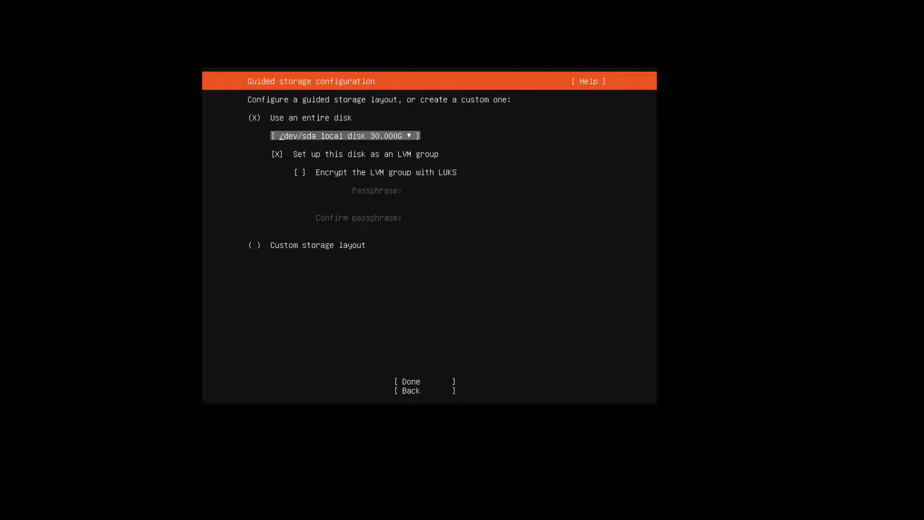
{"action": "key", "text": "Down"}
{"action": "key", "text": "Down"}
{"action": "key", "text": "Down"}
{"action": "key", "text": "Down"}
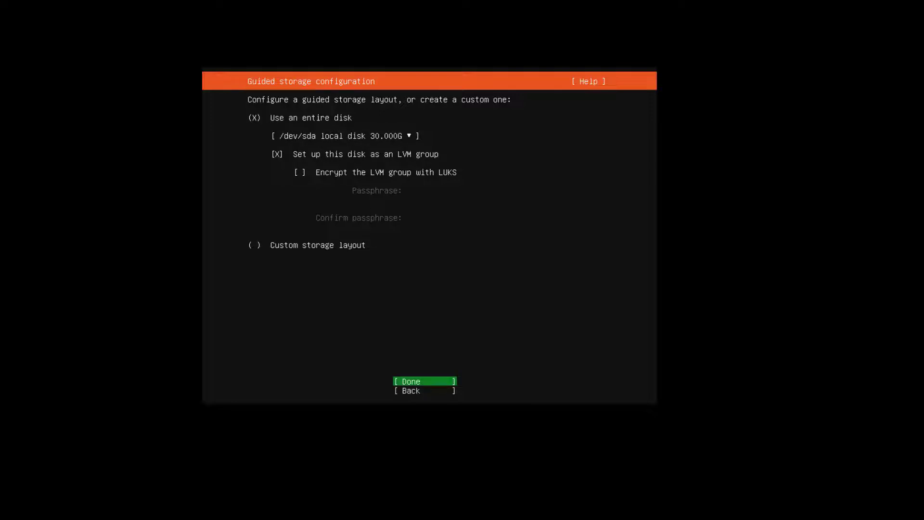
{"action": "key", "text": "Return"}
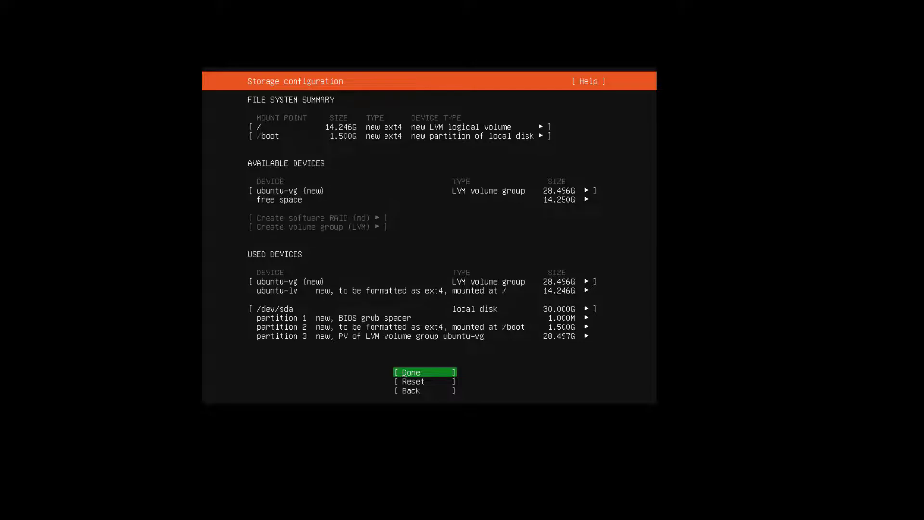
{"action": "key", "text": "Return"}
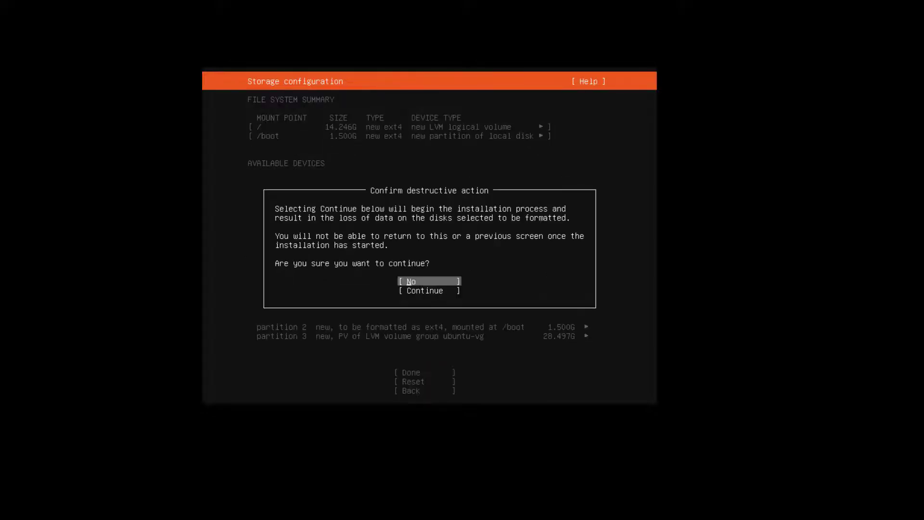
{"action": "key", "text": "Down"}
{"action": "key", "text": "Return"}
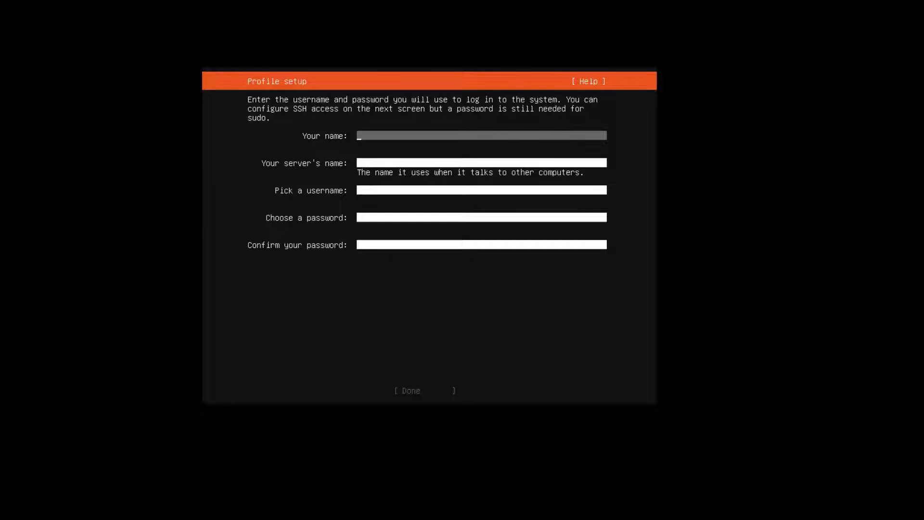
Fill in the profile's name, server name and username fields, using the account holder's first name for all three
{"action": "type", "text": "zubair"}
{"action": "key", "text": "Tab"}
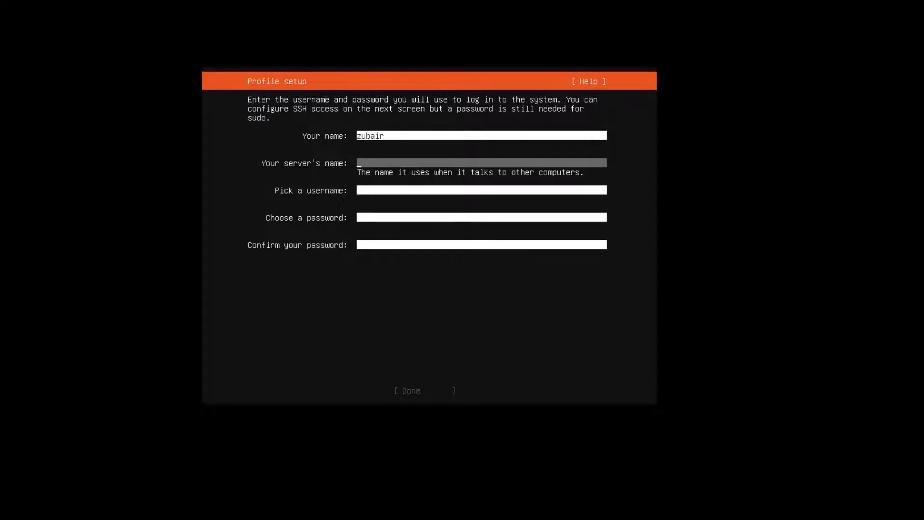
{"action": "type", "text": "zubair"}
{"action": "key", "text": "Tab"}
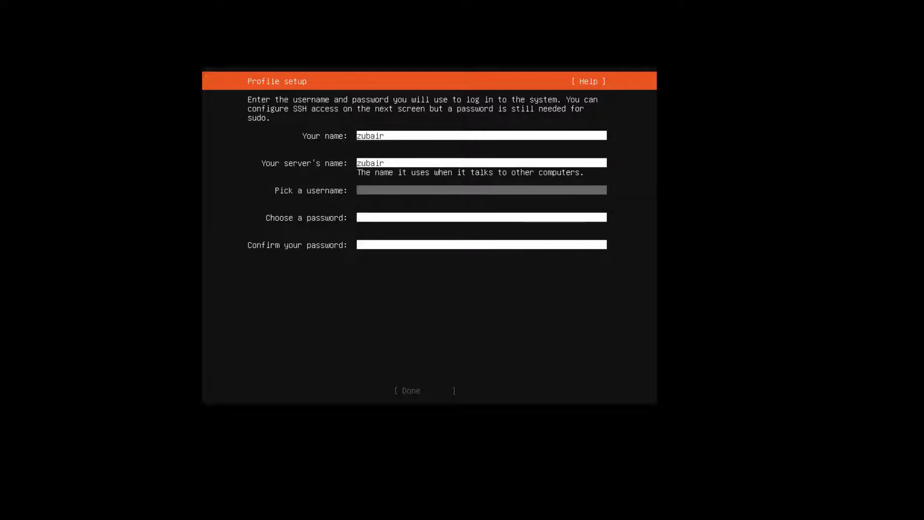
{"action": "type", "text": "zubair"}
{"action": "key", "text": "Tab"}
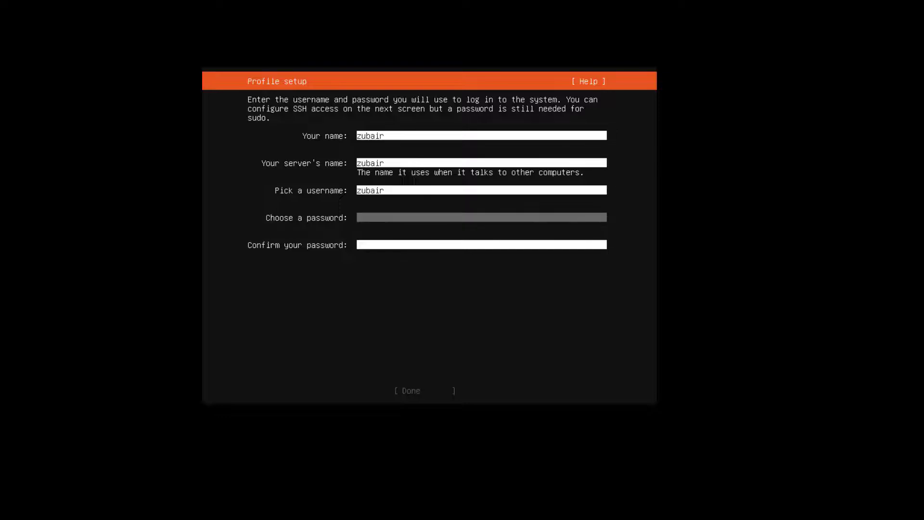
Enter and confirm the account password, and submit the profile setup
{"action": "type", "text": "**"}
{"action": "key", "text": "Tab"}
{"action": "type", "text": "**"}
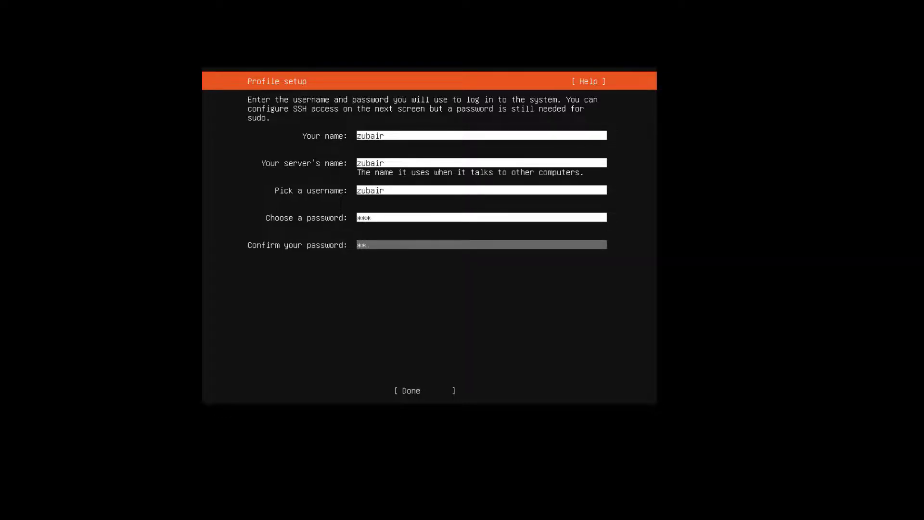
{"action": "key", "text": "Tab"}
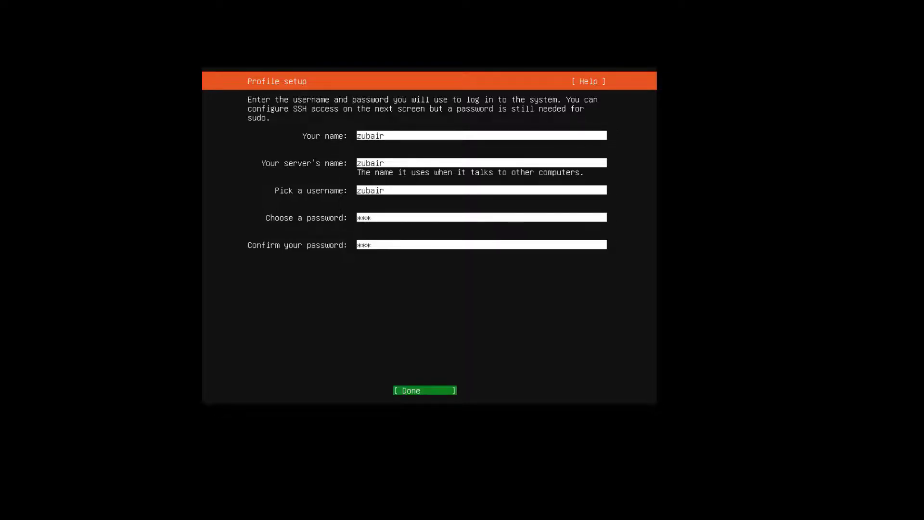
{"action": "key", "text": "Return"}
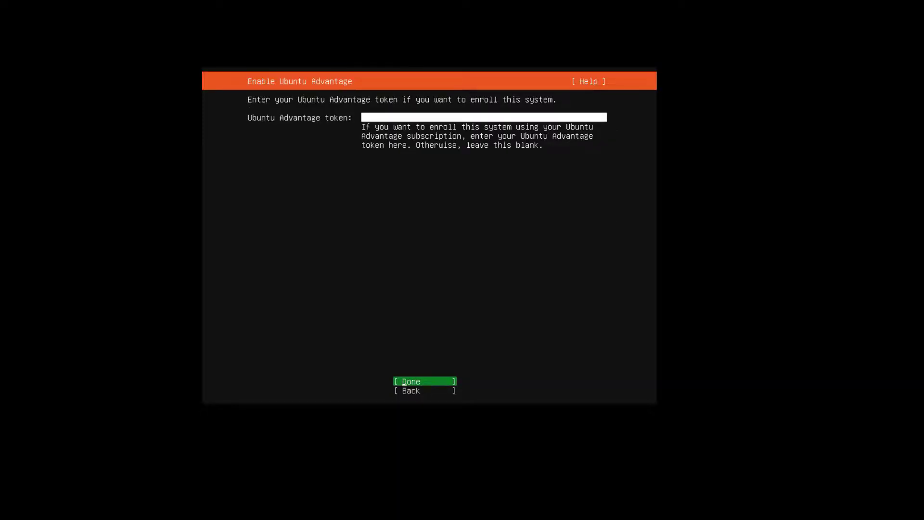
Leave the Ubuntu Advantage token blank, and choose to install OpenSSH server without importing an SSH identity
{"action": "key", "text": "Return"}
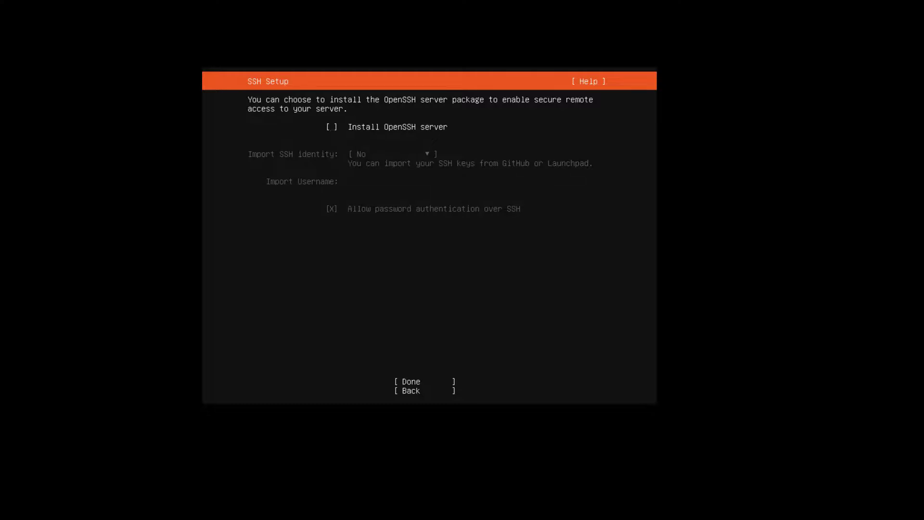
{"action": "key", "text": "space"}
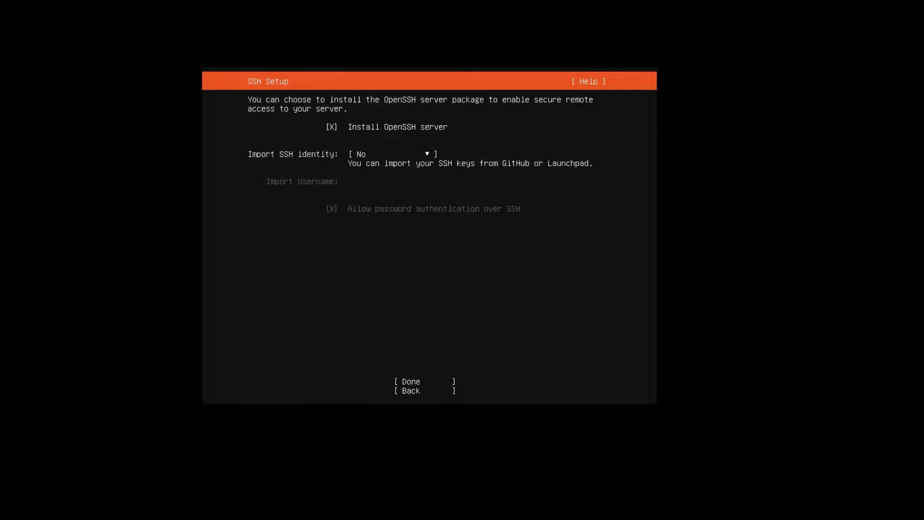
{"action": "key", "text": "Tab"}
{"action": "key", "text": "Tab"}
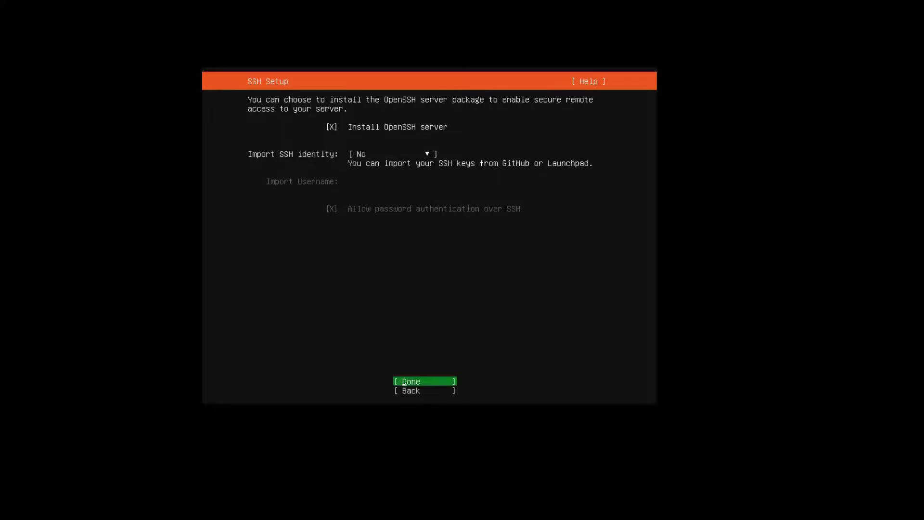
{"action": "key", "text": "Return"}
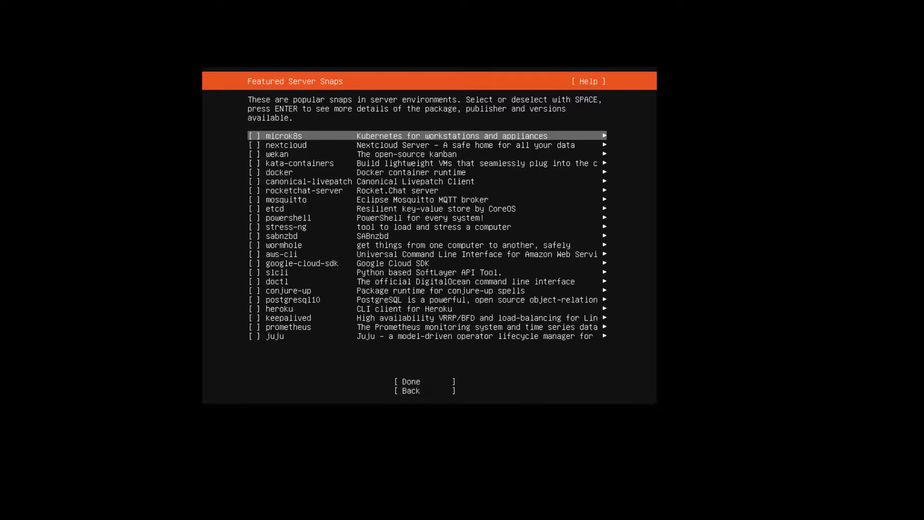
Continue past the featured server snaps without selecting any of them
{"action": "key", "text": "Down"}
{"action": "key", "text": "Down"}
{"action": "key", "text": "Down"}
{"action": "key", "text": "Down"}
{"action": "key", "text": "Down"}
{"action": "key", "text": "Down"}
{"action": "key", "text": "Down"}
{"action": "key", "text": "Down"}
{"action": "key", "text": "Down"}
{"action": "key", "text": "Down"}
{"action": "key", "text": "Down"}
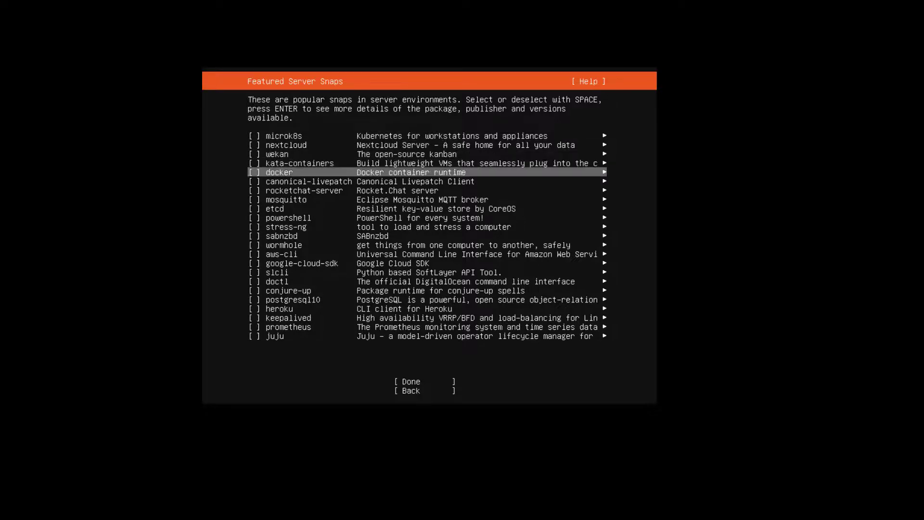
{"action": "key", "text": "Down"}
{"action": "key", "text": "Down"}
{"action": "key", "text": "Down"}
{"action": "key", "text": "Down"}
{"action": "key", "text": "Down"}
{"action": "key", "text": "Down"}
{"action": "key", "text": "Down"}
{"action": "key", "text": "Down"}
{"action": "key", "text": "Down"}
{"action": "key", "text": "Down"}
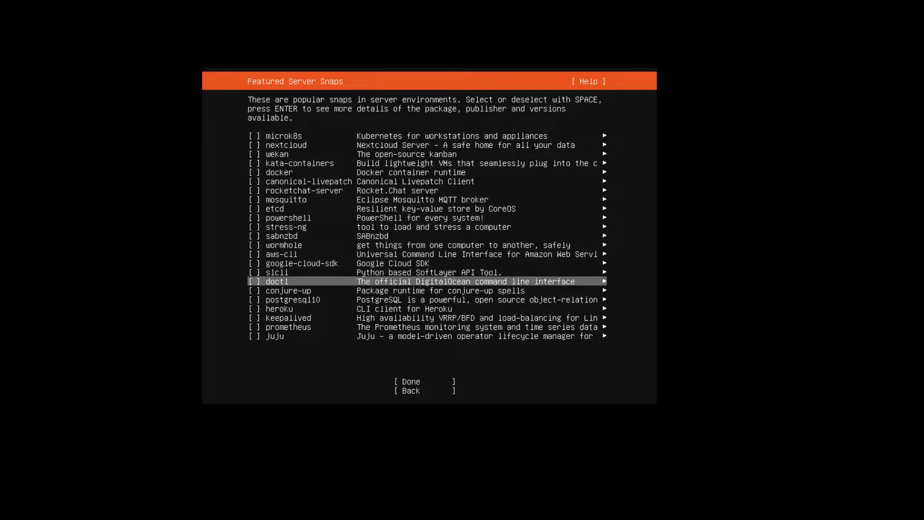
{"action": "key", "text": "Down"}
{"action": "key", "text": "Down"}
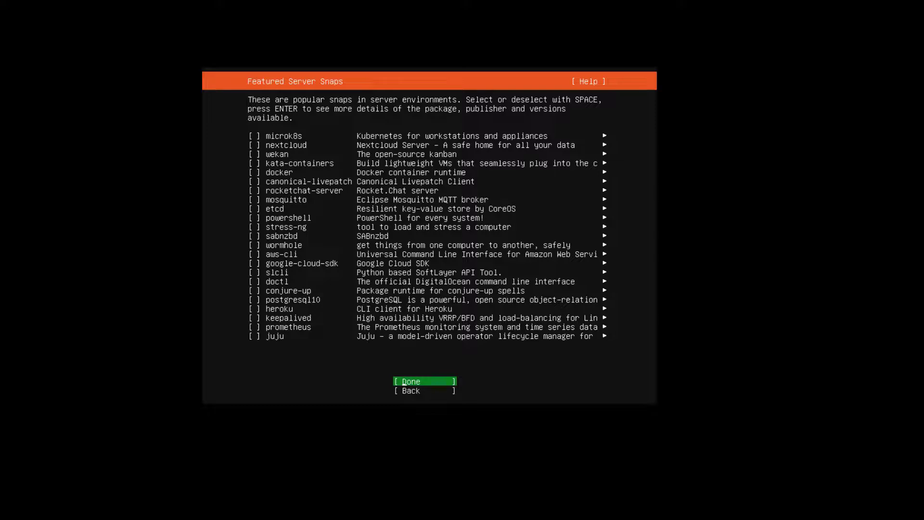
{"action": "key", "text": "Return"}
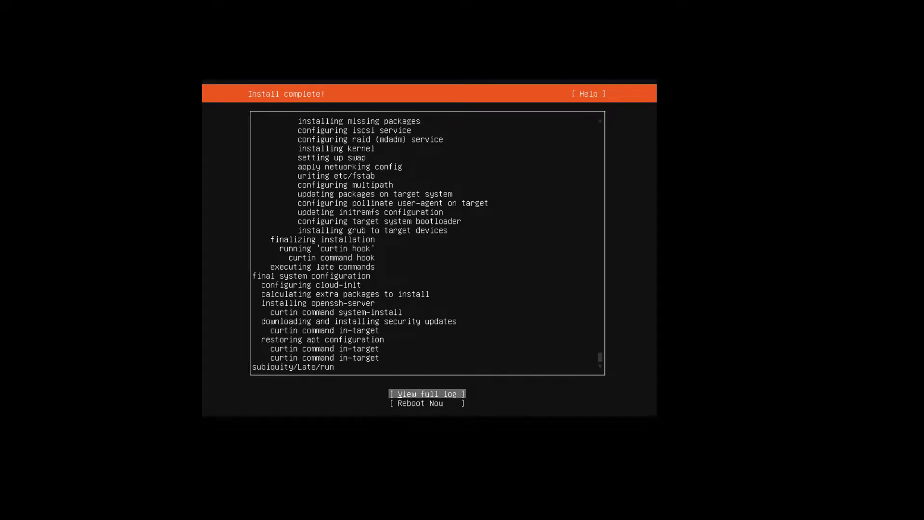
Reboot into the installed system and log in with the account's username and password
{"action": "key", "text": "Down"}
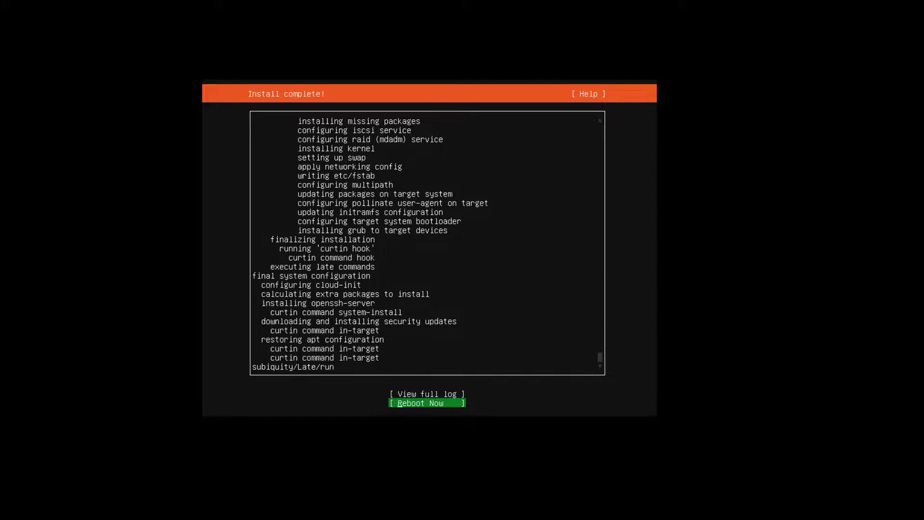
{"action": "key", "text": "Return"}
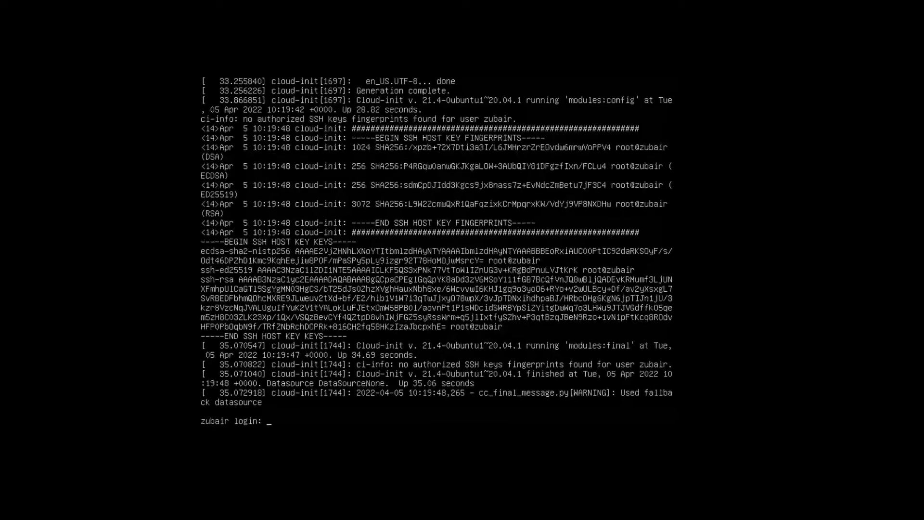
{"action": "type", "text": "bair"}
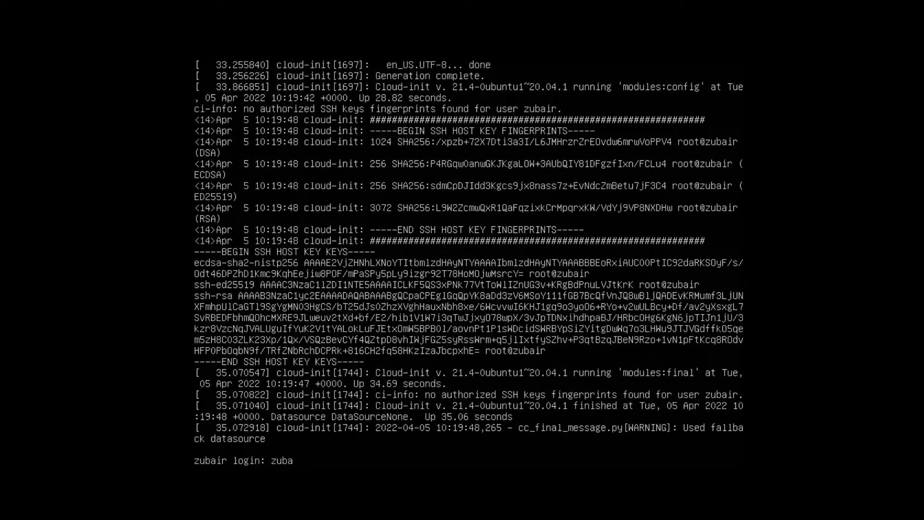
{"action": "key", "text": "Return"}
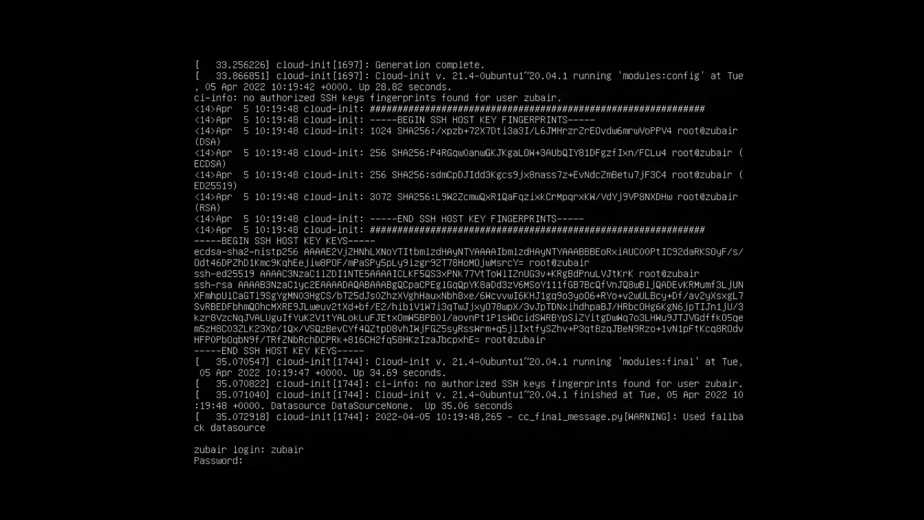
{"action": "key", "text": "Return"}
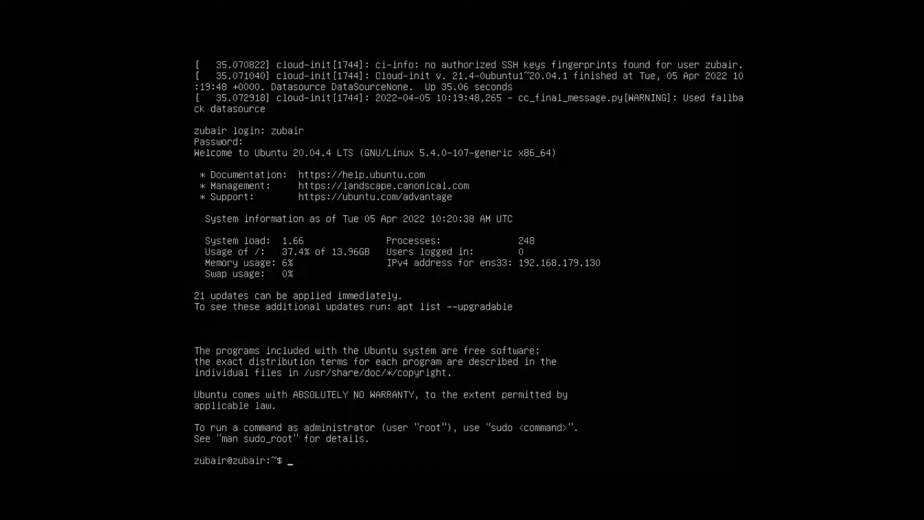
Run systemctl to list the system units, suspend its output and clear the terminal
{"action": "type", "text": "systemctl"}
{"action": "key", "text": "Return"}
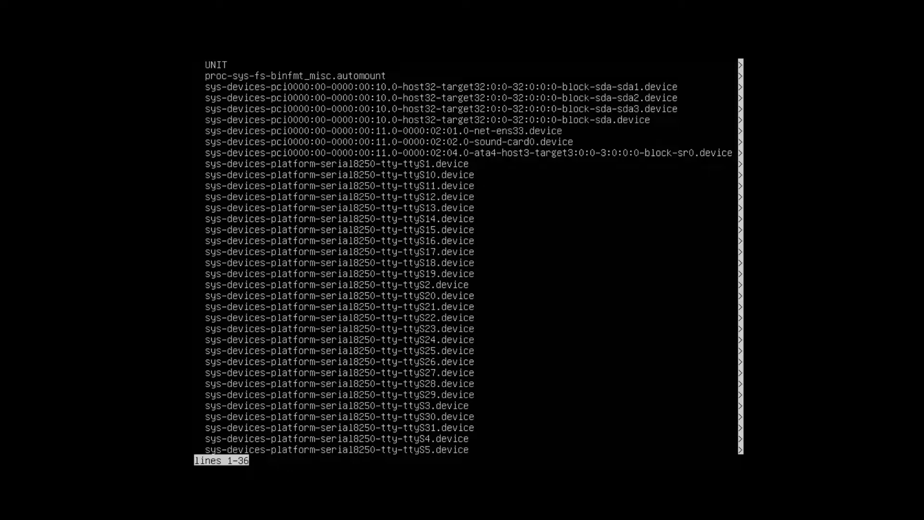
{"action": "key", "text": "ctrl+z"}
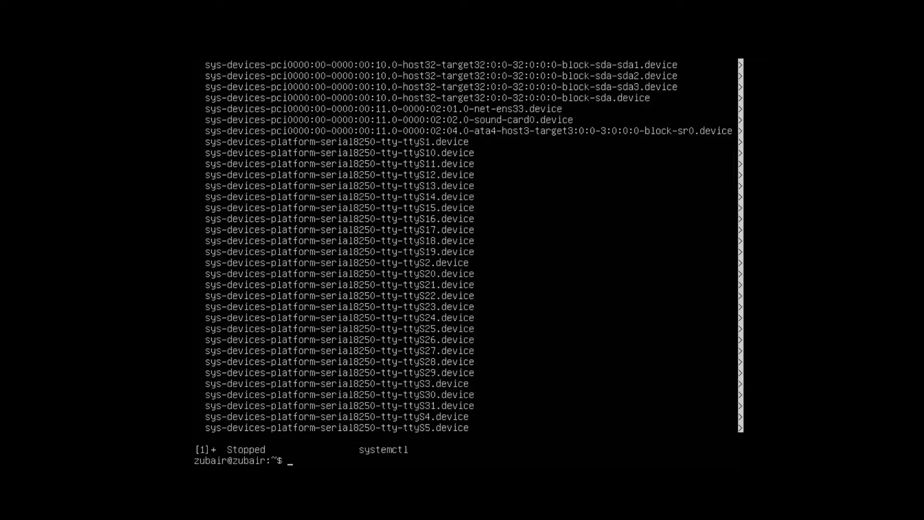
{"action": "key", "text": "ctrl+l"}
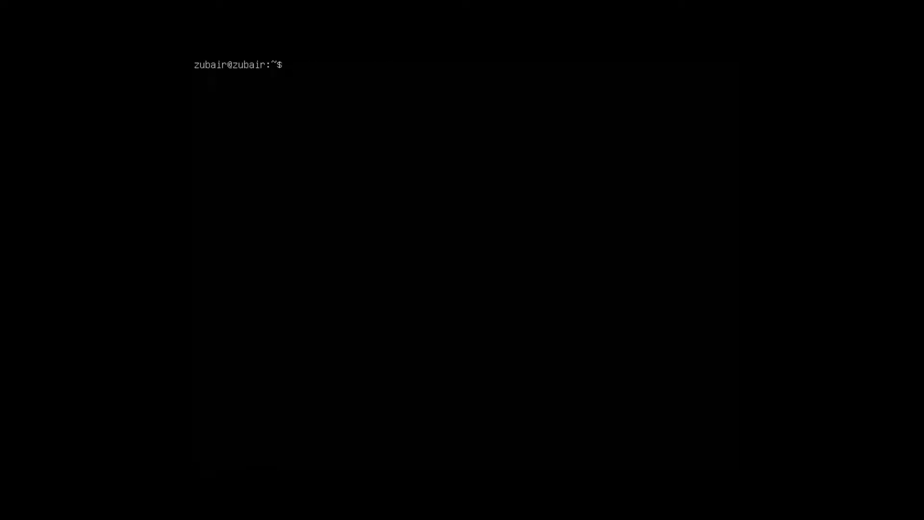
Run ifconfig to view the server's network interface configuration
{"action": "type", "text": "ifconfig"}
{"action": "key", "text": "Return"}
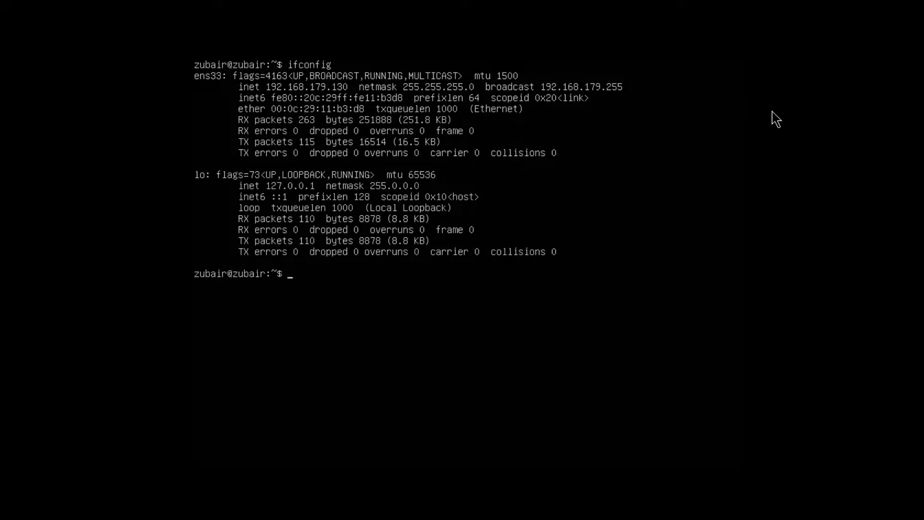
Refresh the package lists with sudo apt update
{"action": "type", "text": "sudo apt update"}
{"action": "key", "text": "Return"}
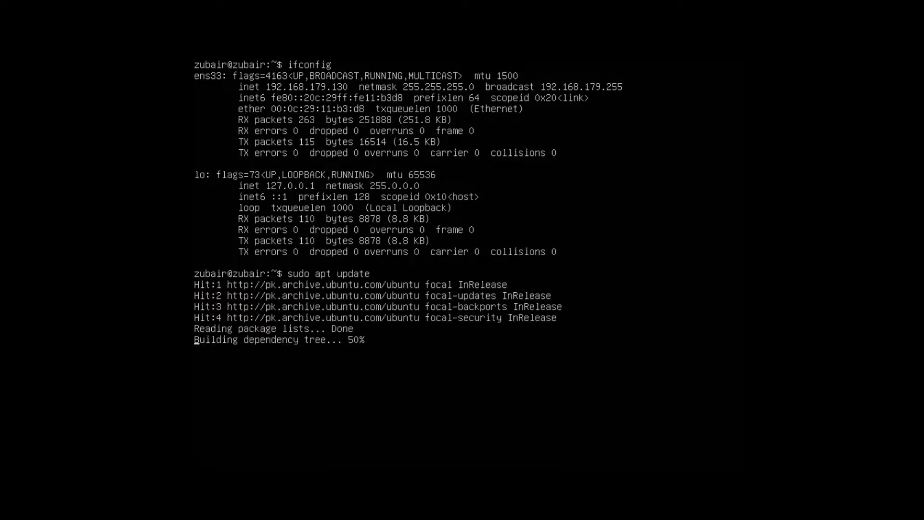